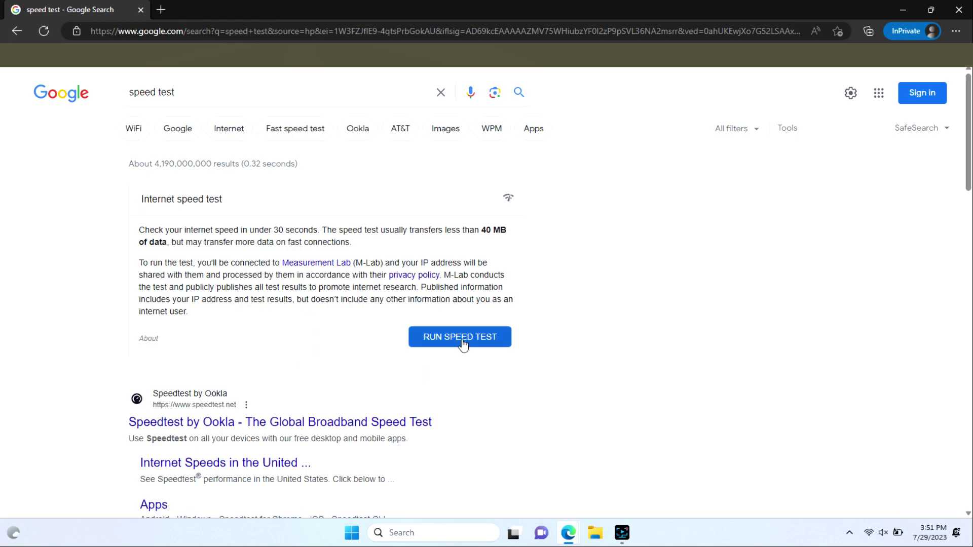
# - Check the onboard Qualcomm card's ASUS_5G link speed, 866/866 Mbps on 5 GHz, then close the properties
pyautogui.click(868, 534)
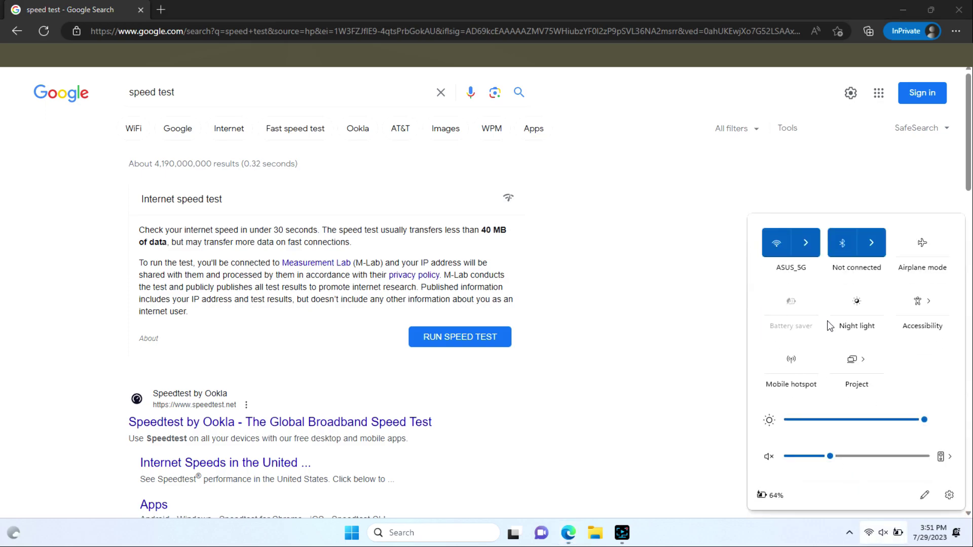
pyautogui.click(805, 242)
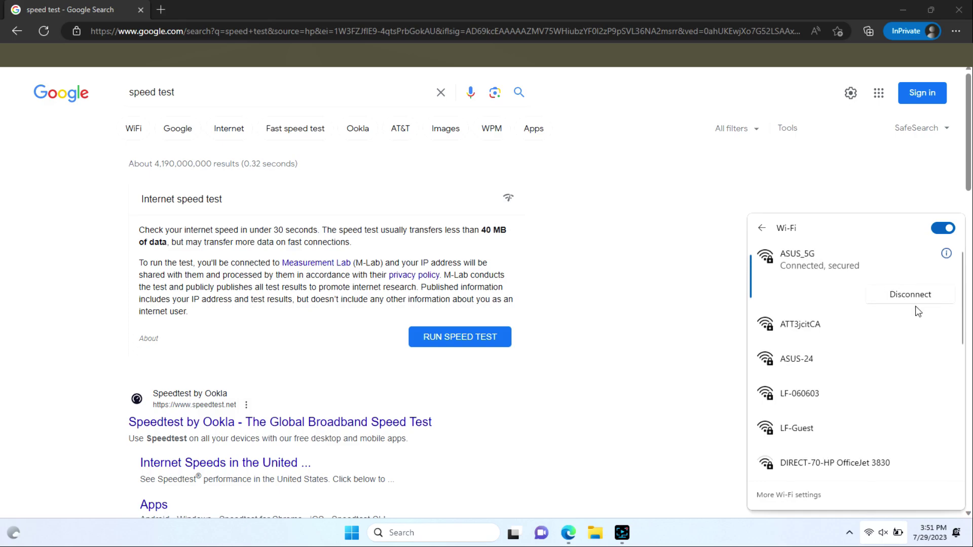
pyautogui.click(946, 254)
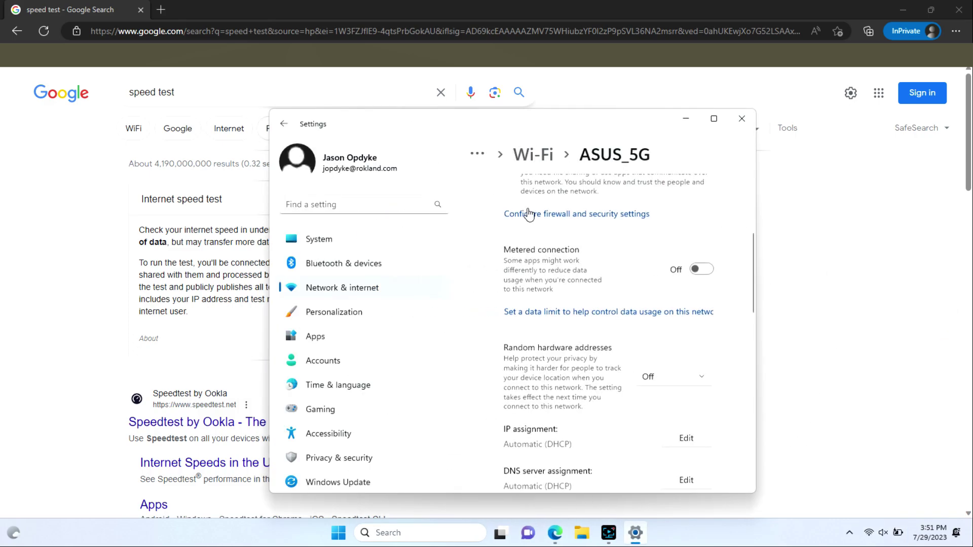
pyautogui.scroll(-5, 540, 303)
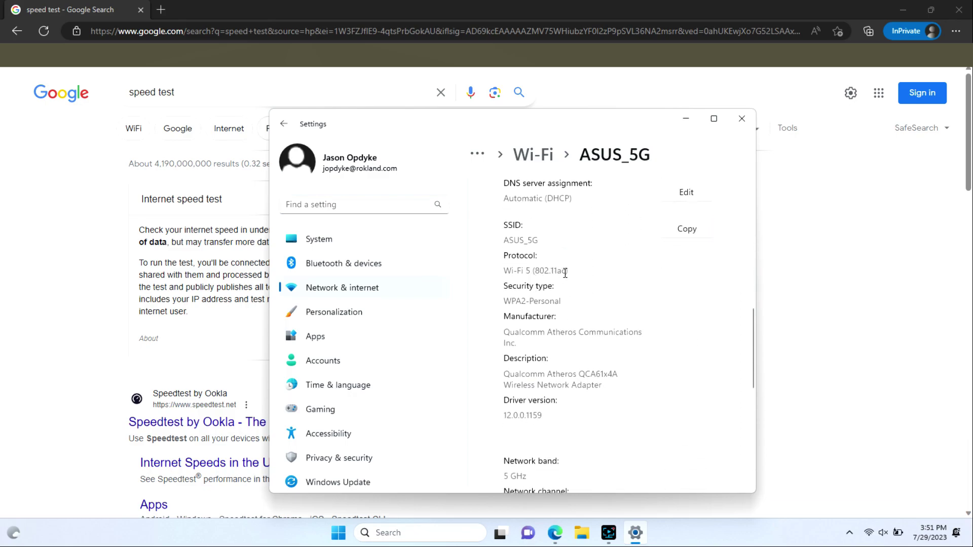
pyautogui.scroll(-3, 540, 294)
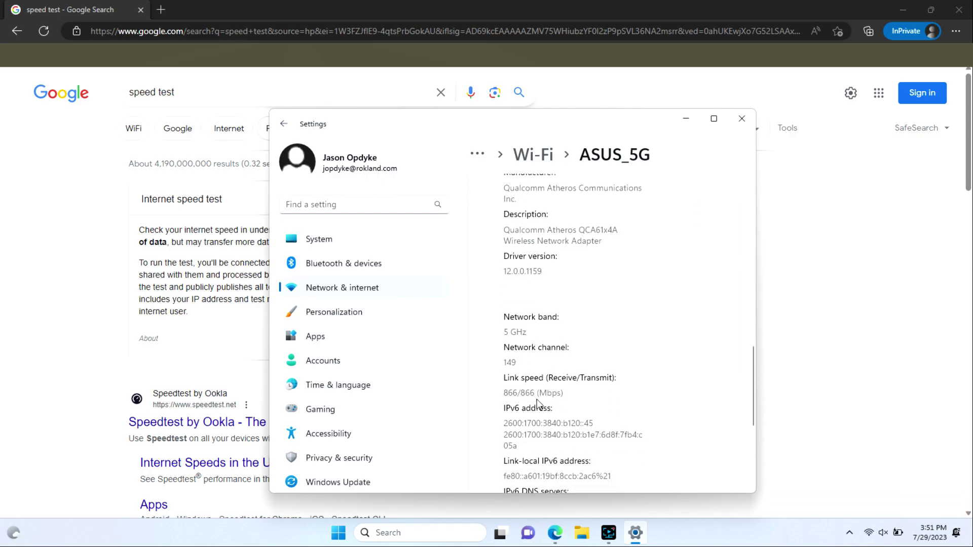
pyautogui.moveTo(558, 394); pyautogui.dragTo(506, 392)
pyautogui.scroll(-3, 583, 388)
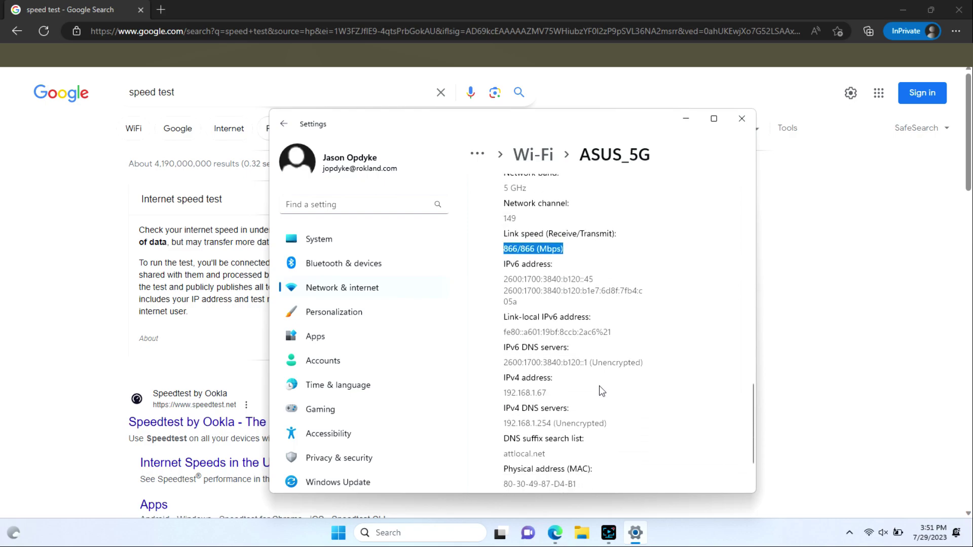
pyautogui.click(741, 118)
# - Run the speed test over ASUS_5G with the onboard card (289.4 down, 303.7 up) and repeat it
pyautogui.click(474, 338)
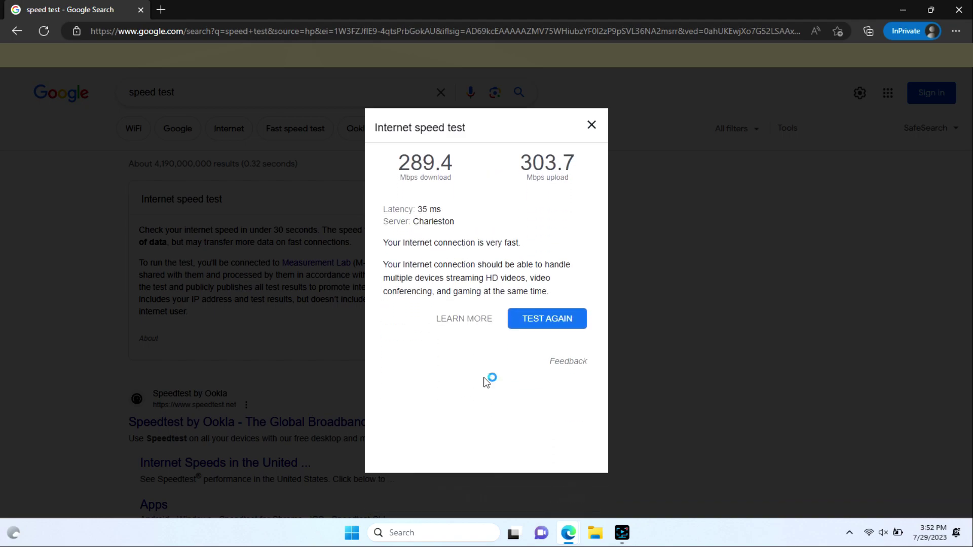
pyautogui.click(537, 320)
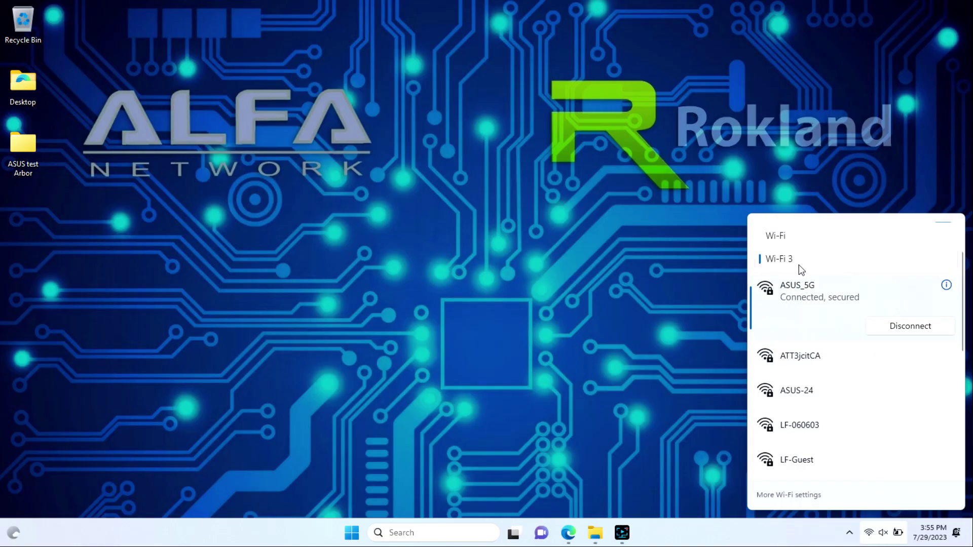
# - Switch the Wi-Fi flyout to the Wi-Fi 3 adapter's network list
pyautogui.click(803, 261)
pyautogui.click(805, 258)
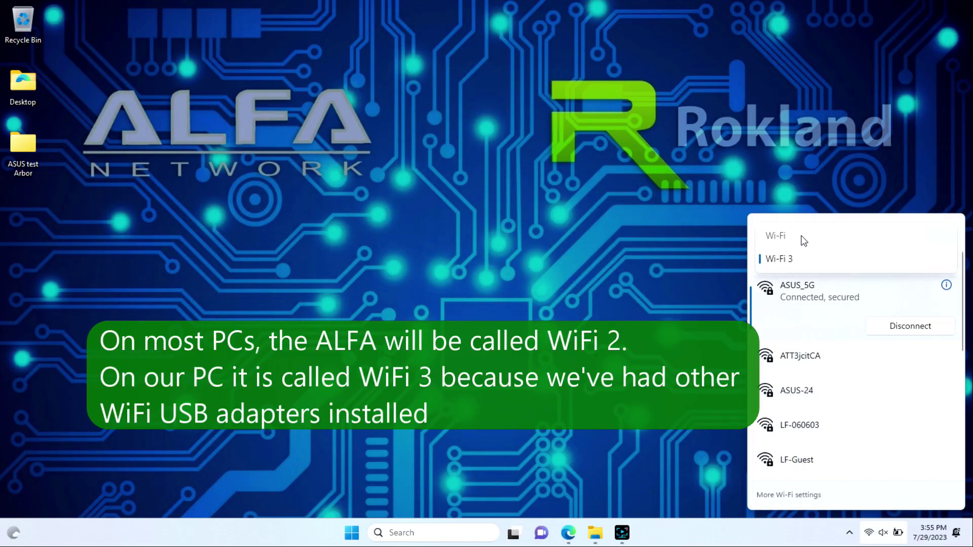
pyautogui.click(801, 237)
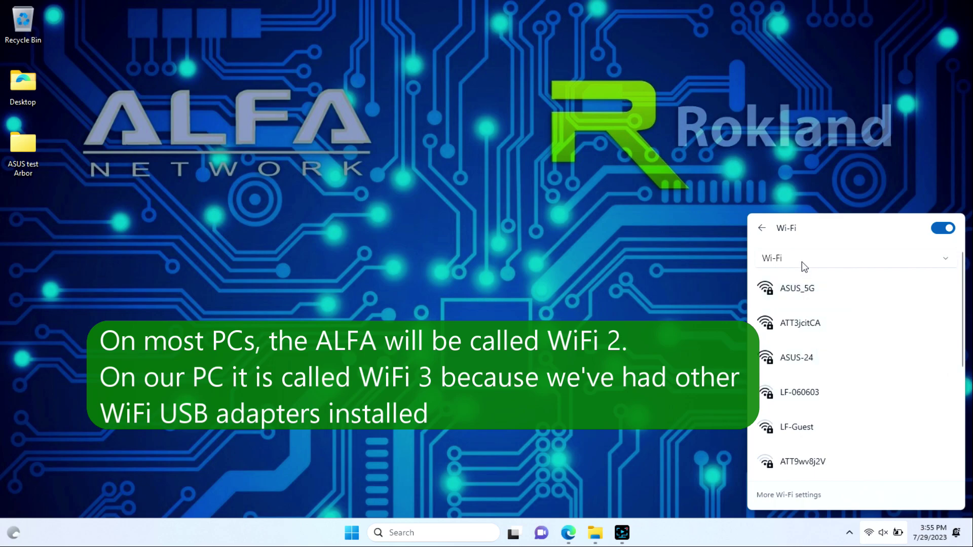
pyautogui.click(801, 262)
pyautogui.click(803, 278)
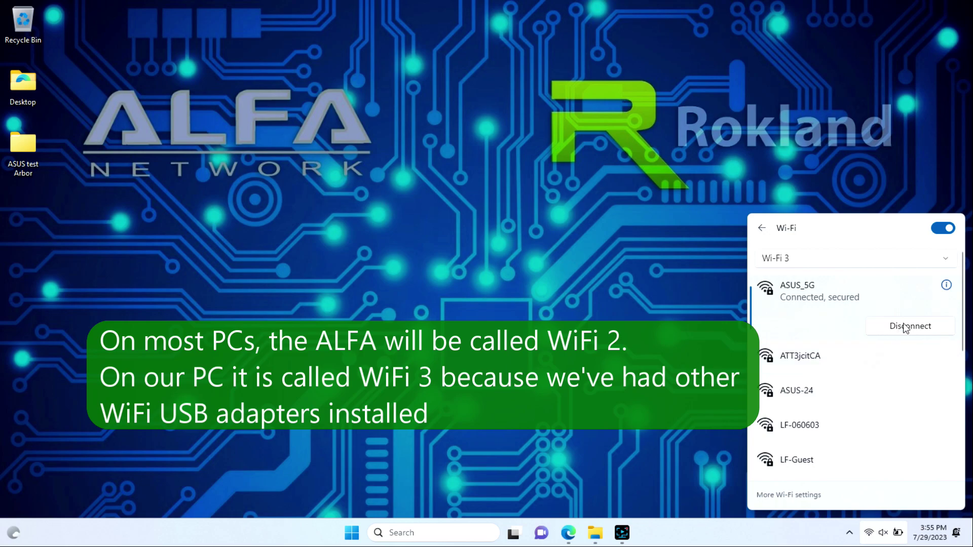
# - Confirm ASUS_5G on the MediaTek Wi-Fi 6/6E USB card at 5 GHz, 1201/1201 Mbps, then minimize Settings
pyautogui.click(849, 287)
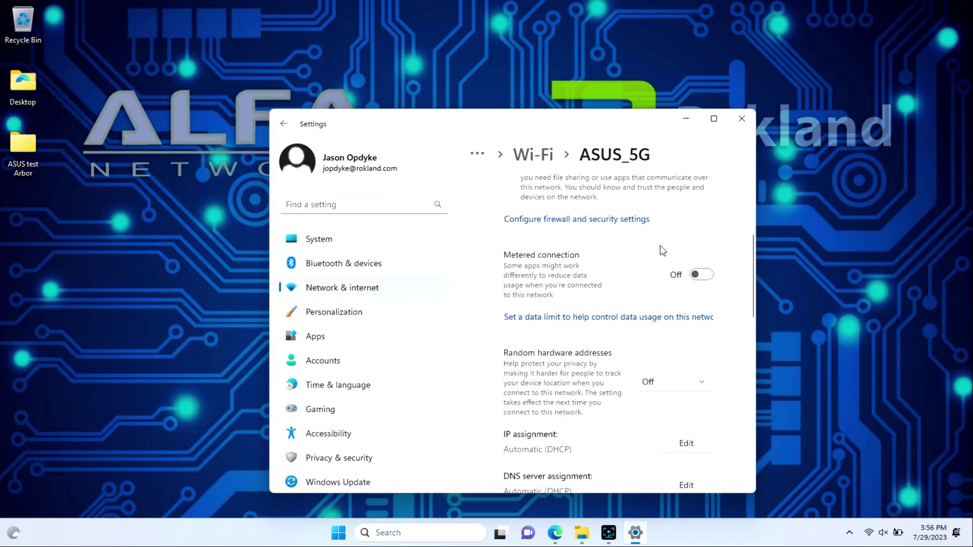
pyautogui.scroll(-5, 573, 275)
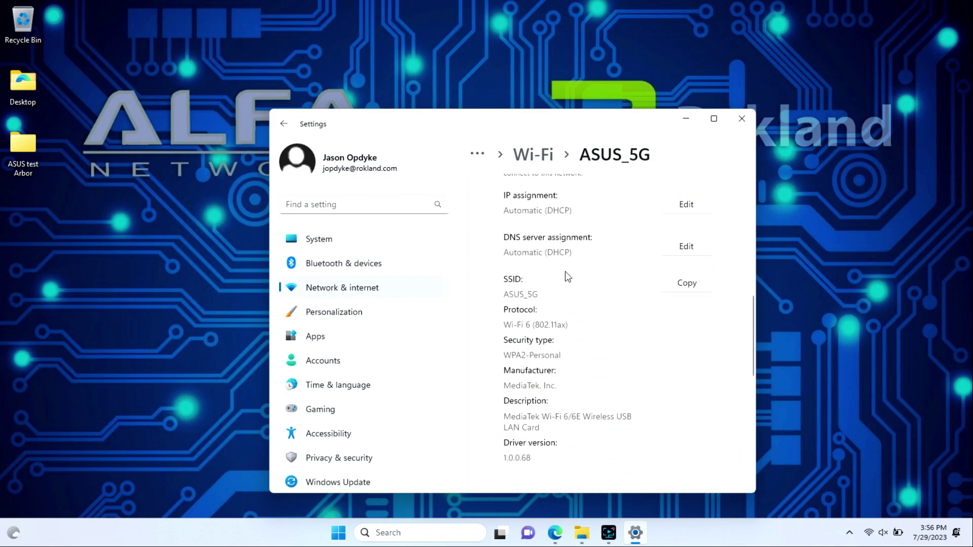
pyautogui.scroll(-2, 568, 276)
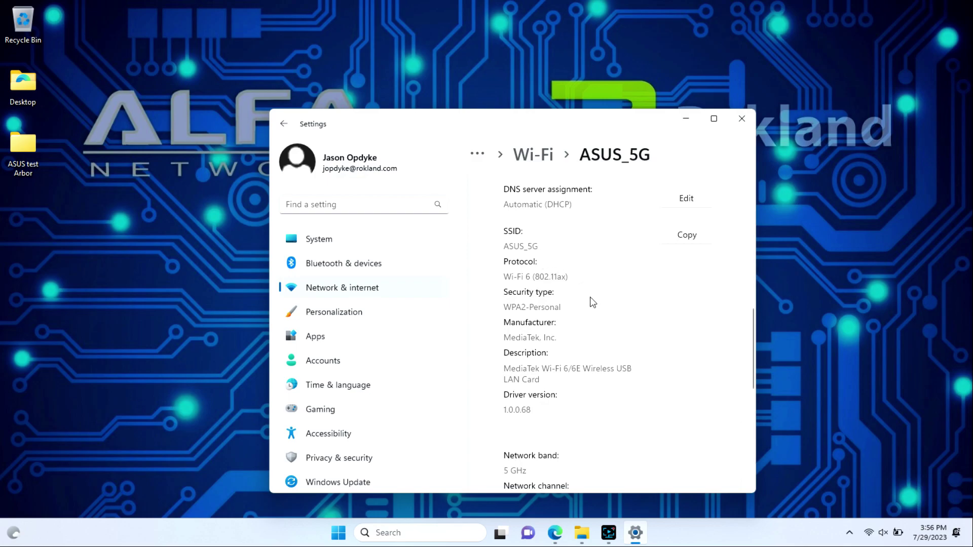
pyautogui.scroll(-2, 589, 302)
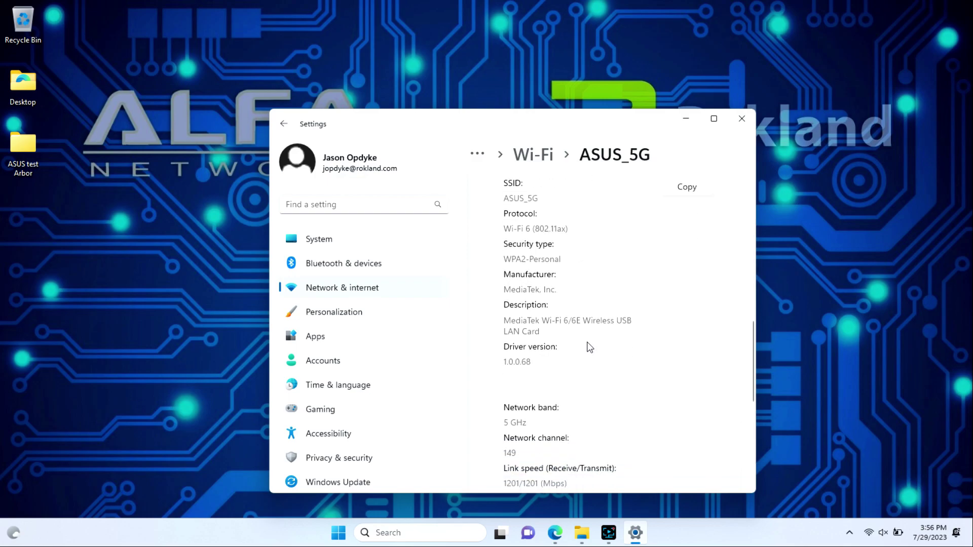
pyautogui.scroll(-2, 585, 341)
pyautogui.scroll(-1, 585, 341)
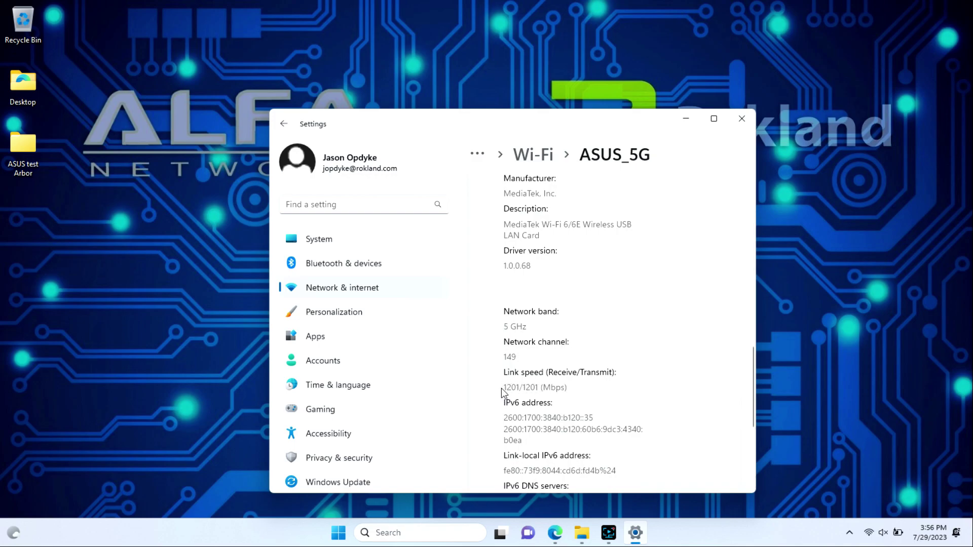
pyautogui.click(686, 120)
# - Speed-test the ALFA adapter on ASUS_5G (566.2 Mbps down, 457.8 up) and start another run
pyautogui.moveTo(554, 532)
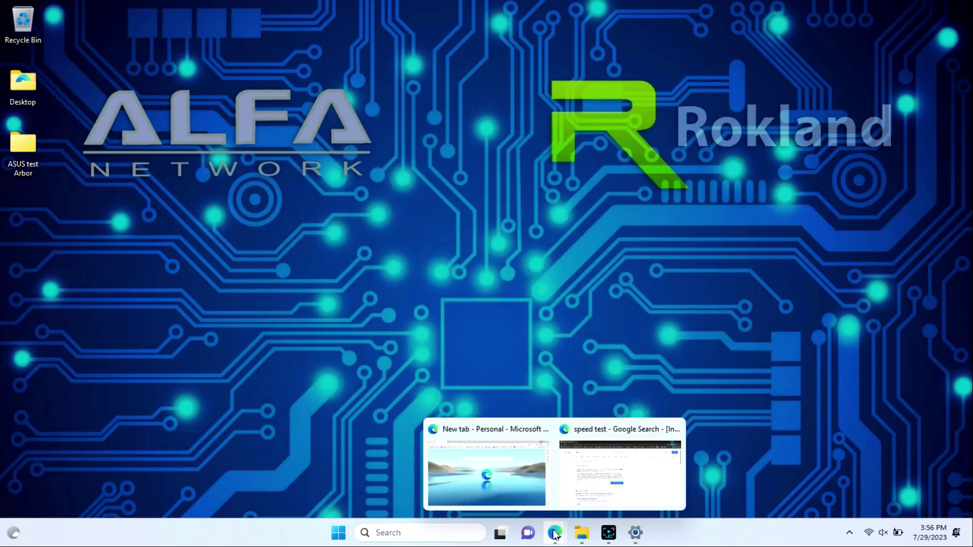
pyautogui.click(598, 459)
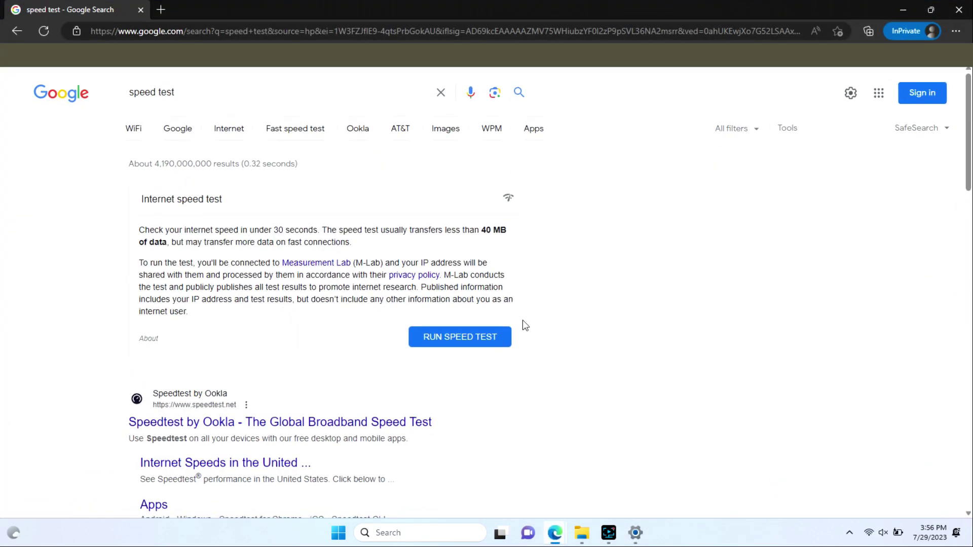
pyautogui.click(469, 340)
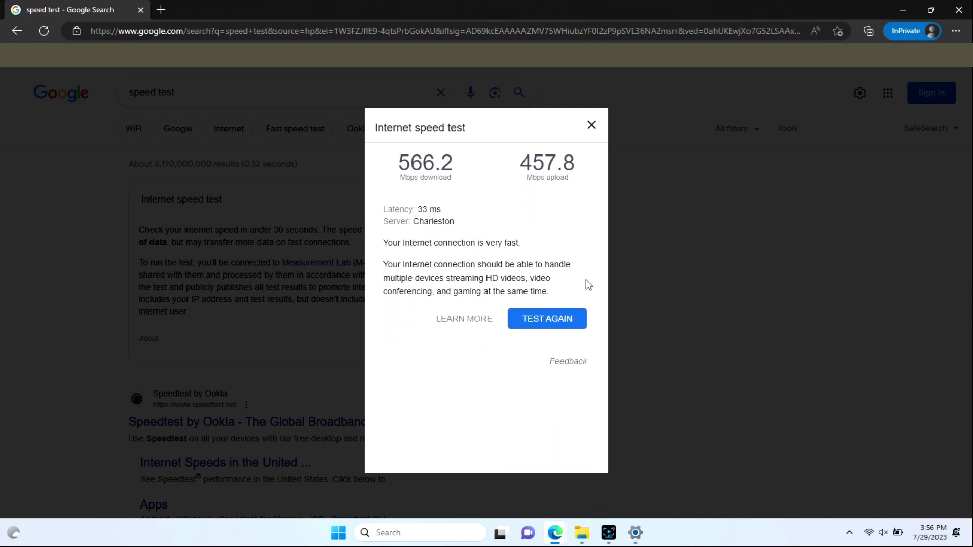
pyautogui.click(551, 320)
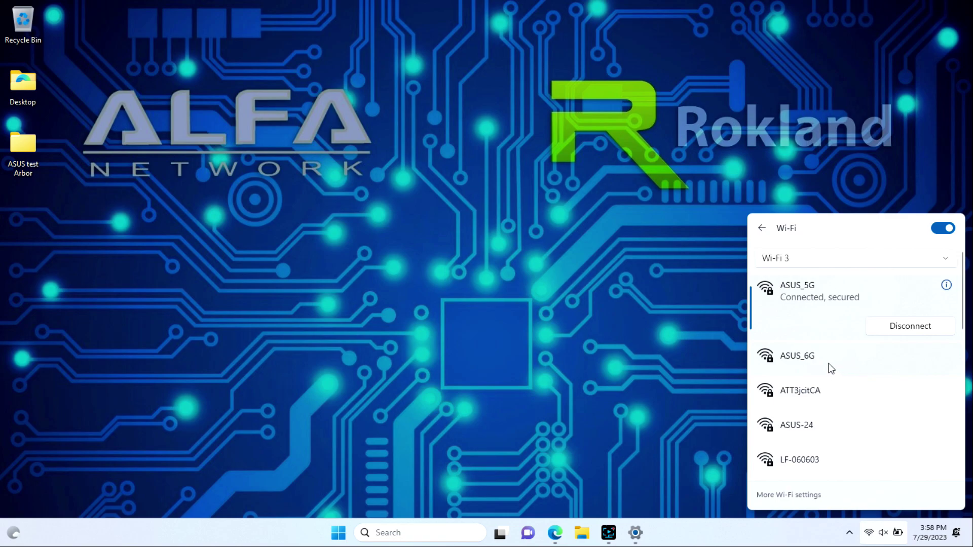
# - Connect the Wi-Fi 3 adapter to ASUS_6G and reselect Wi-Fi 3's network list
pyautogui.click(830, 369)
pyautogui.click(882, 375)
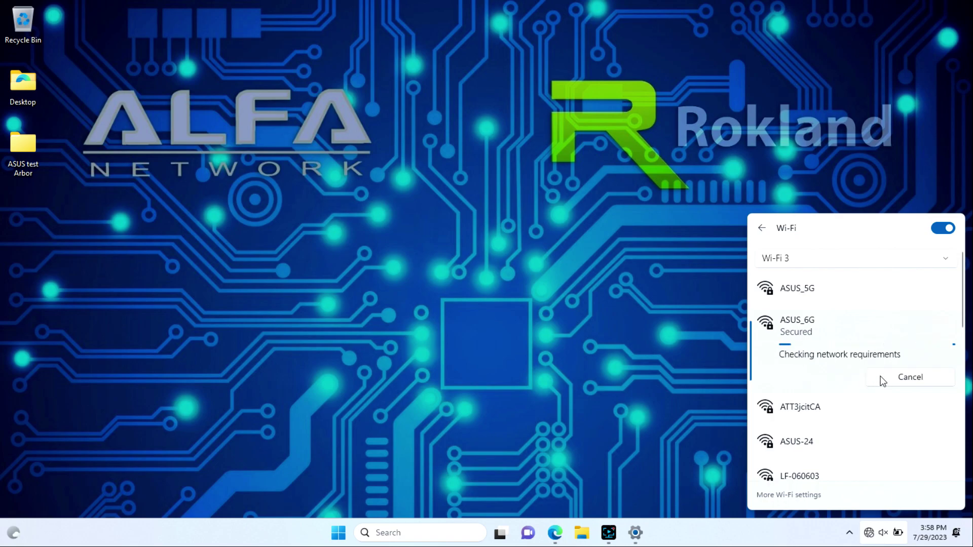
pyautogui.click(789, 259)
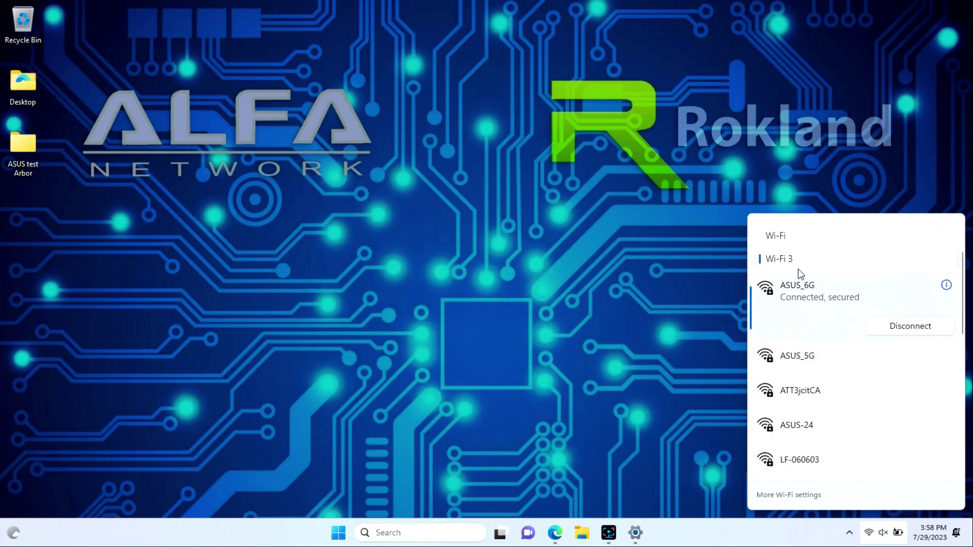
pyautogui.click(792, 239)
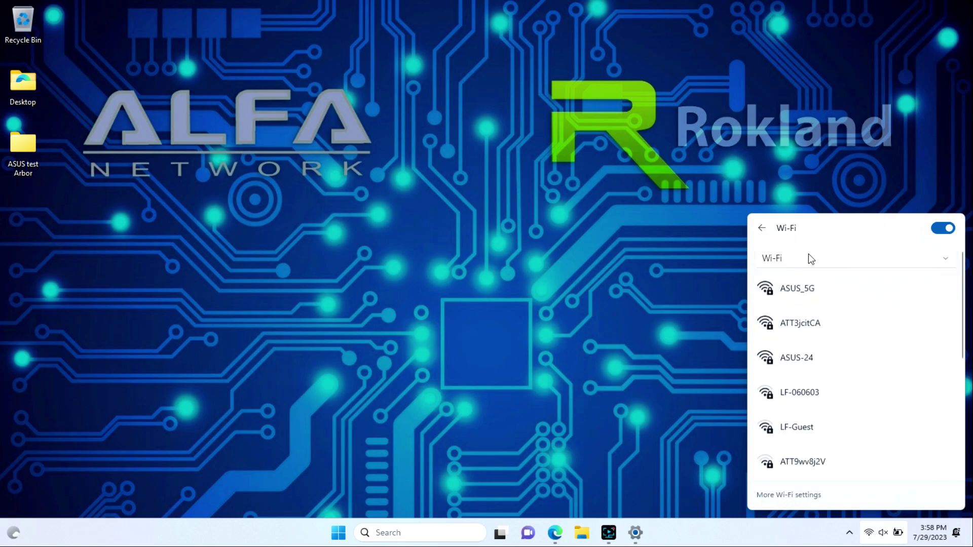
pyautogui.click(808, 258)
pyautogui.click(785, 284)
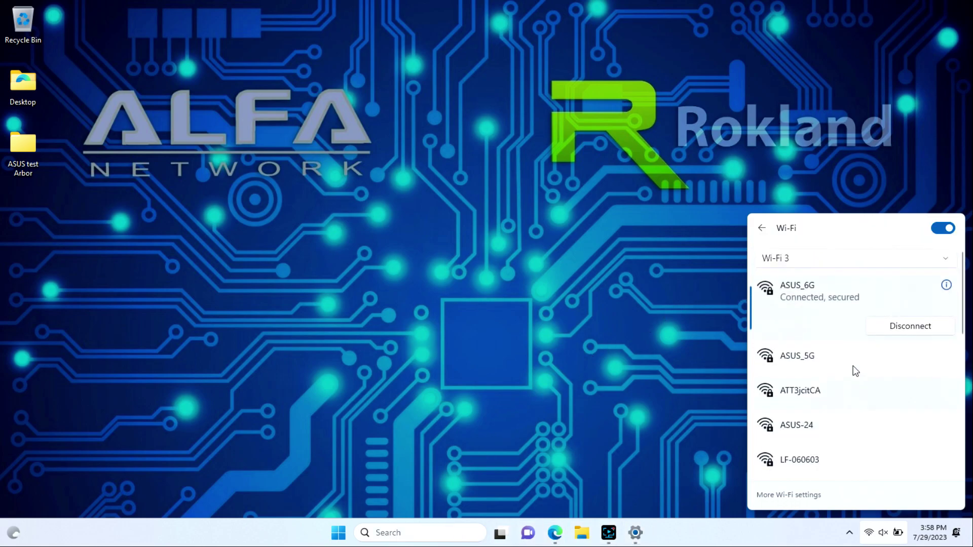
# - Verify the link is 6 GHz, channel 197, 1201/1201 Mbps, then minimize Settings
pyautogui.click(946, 287)
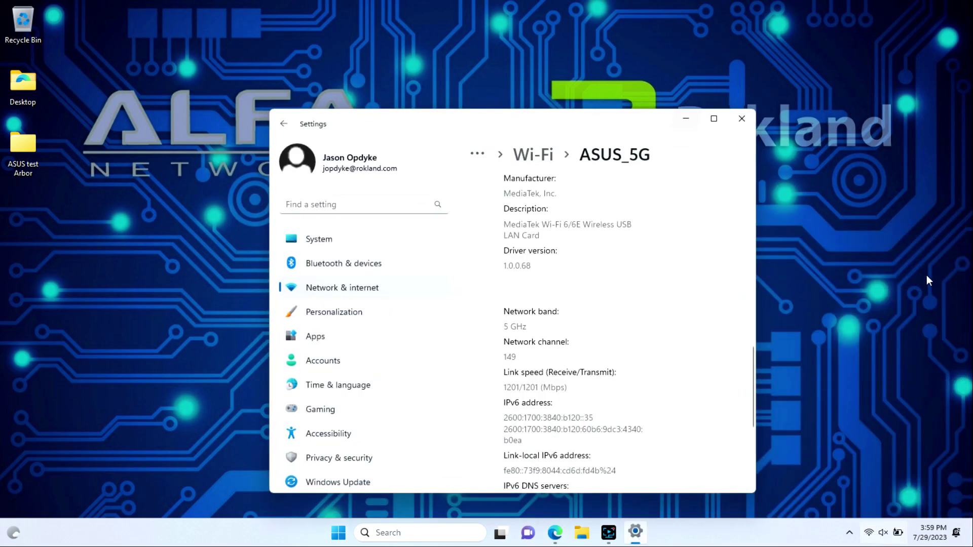
pyautogui.scroll(5, 529, 328)
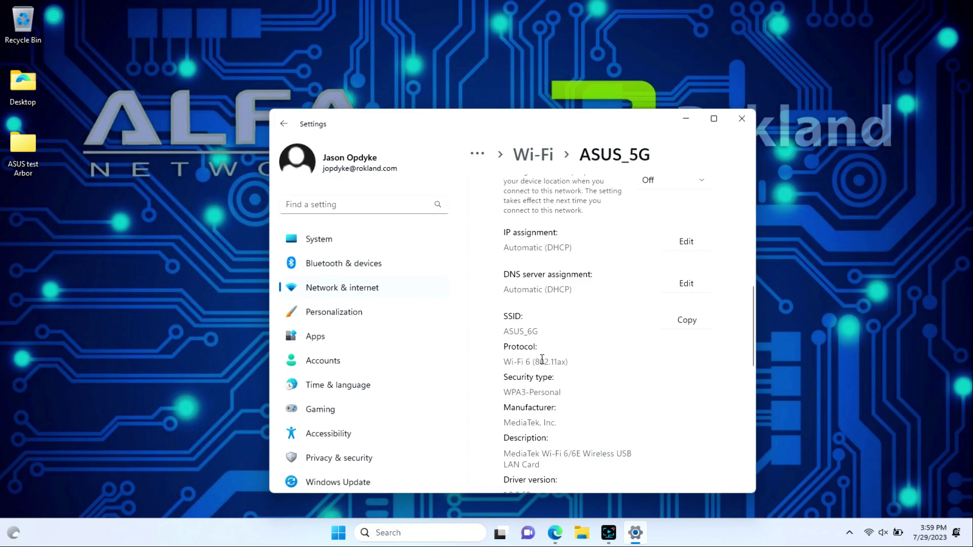
pyautogui.scroll(-2, 551, 362)
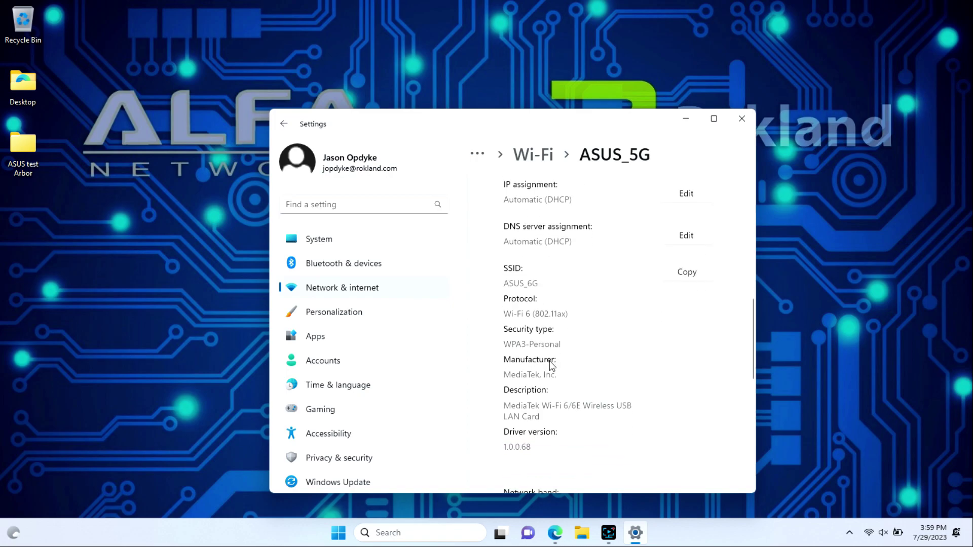
pyautogui.scroll(-6, 552, 365)
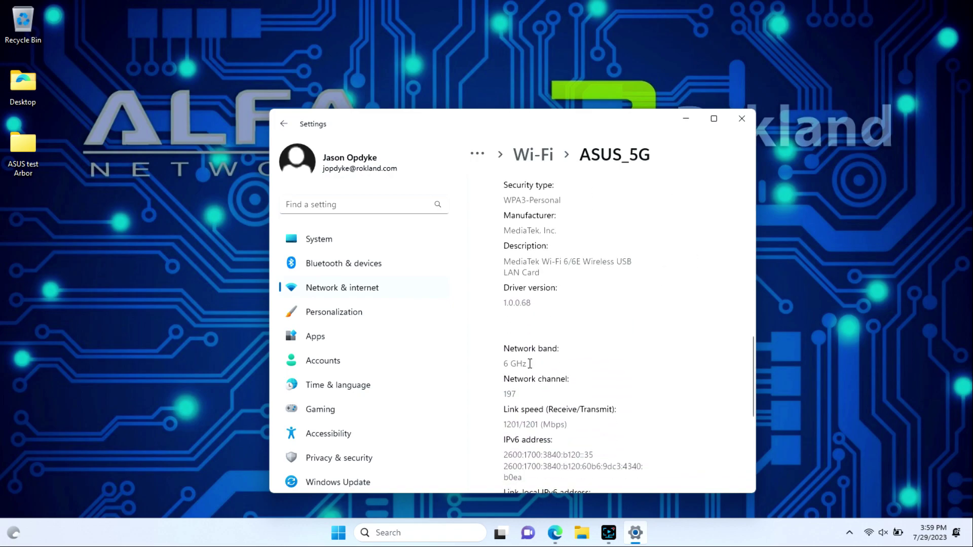
pyautogui.moveTo(530, 363); pyautogui.dragTo(502, 364)
pyautogui.scroll(-2, 554, 389)
pyautogui.moveTo(569, 377); pyautogui.dragTo(505, 376)
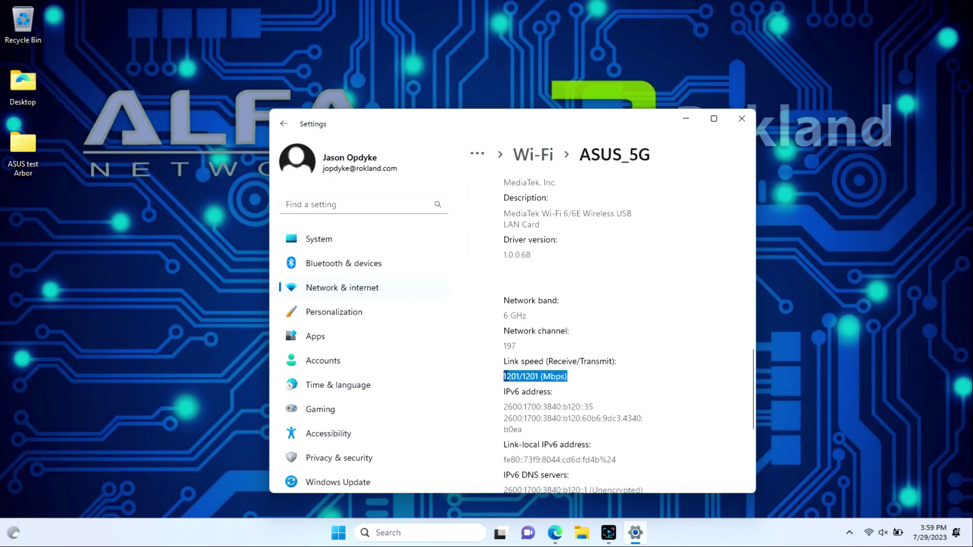
pyautogui.scroll(-4, 607, 383)
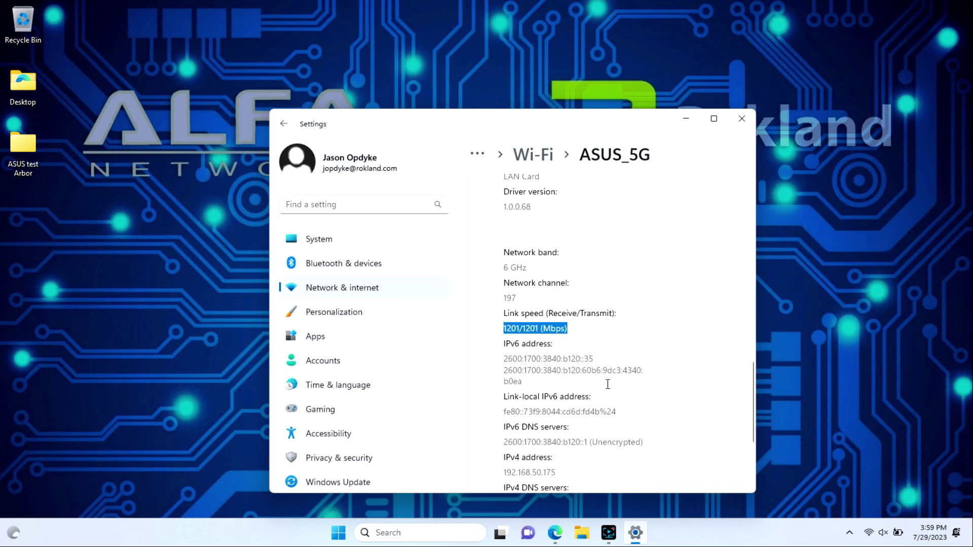
pyautogui.scroll(-2, 606, 384)
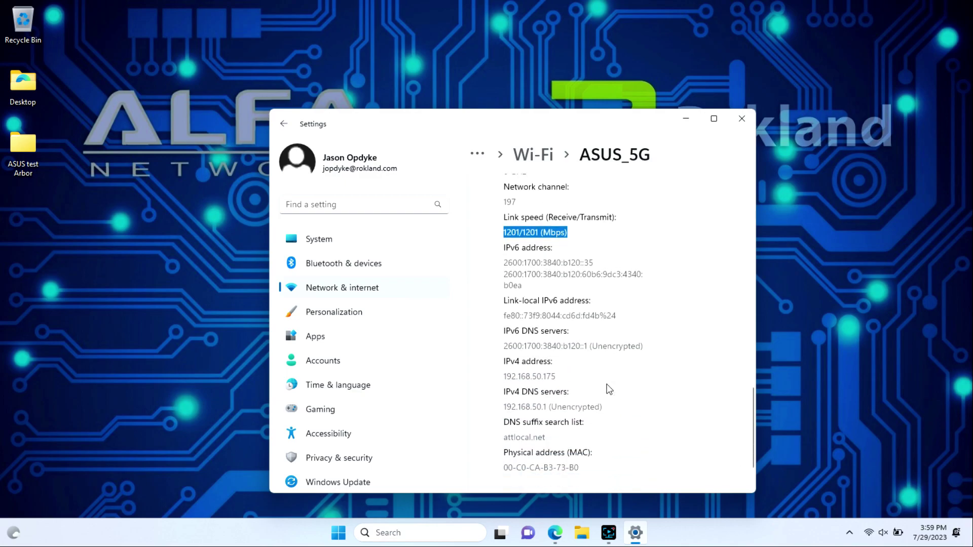
pyautogui.scroll(4, 607, 388)
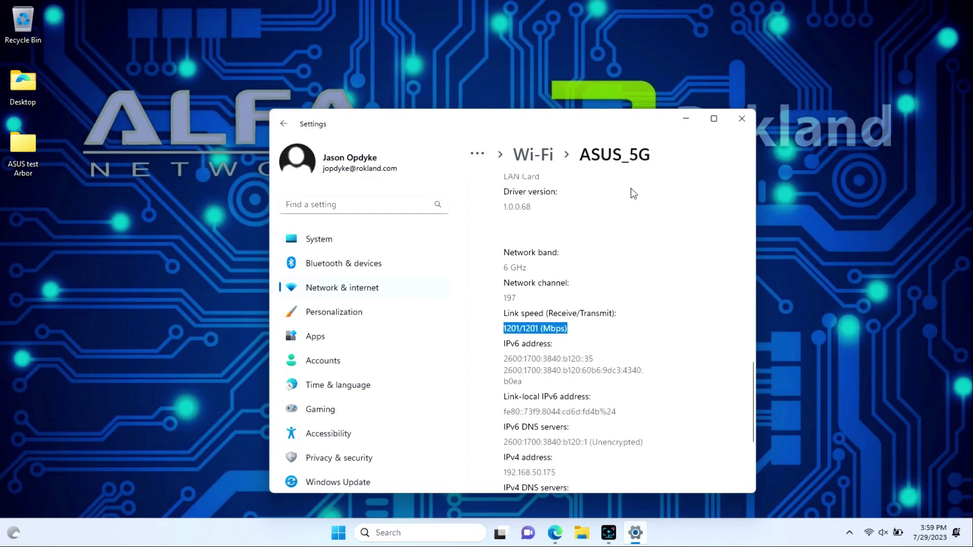
pyautogui.click(688, 123)
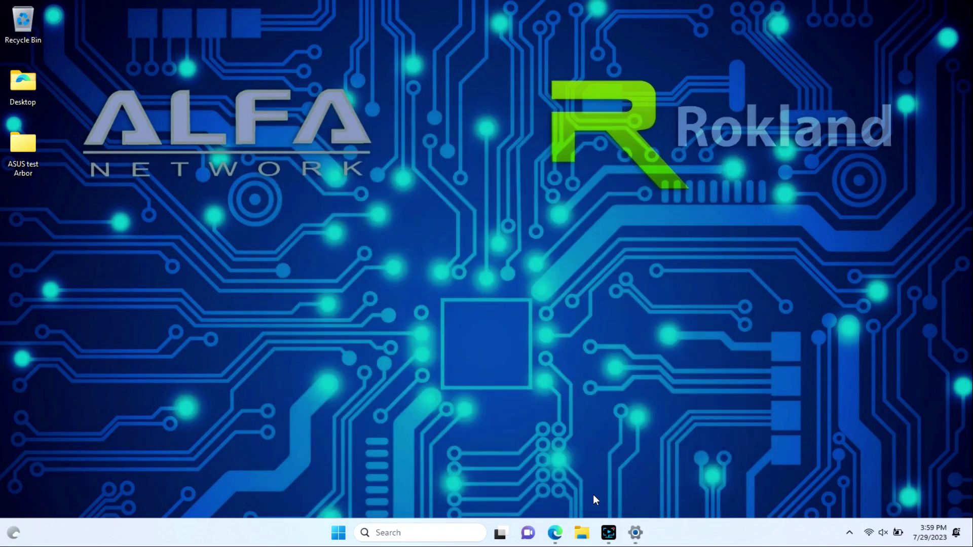
# - Run the speed test three times over the 6 GHz link, e.g. 511.4 Mbps down, 420.2 up
pyautogui.moveTo(561, 534)
pyautogui.click(579, 491)
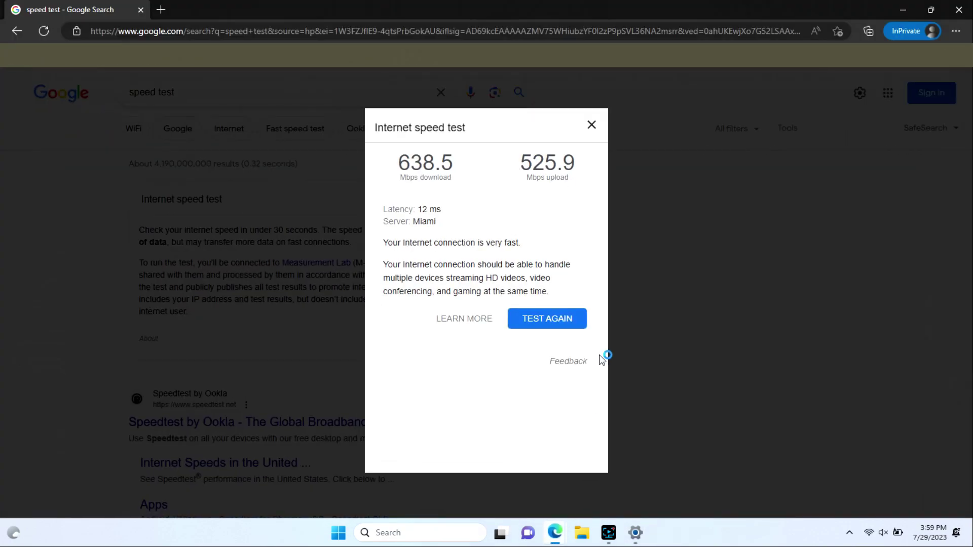
pyautogui.click(543, 323)
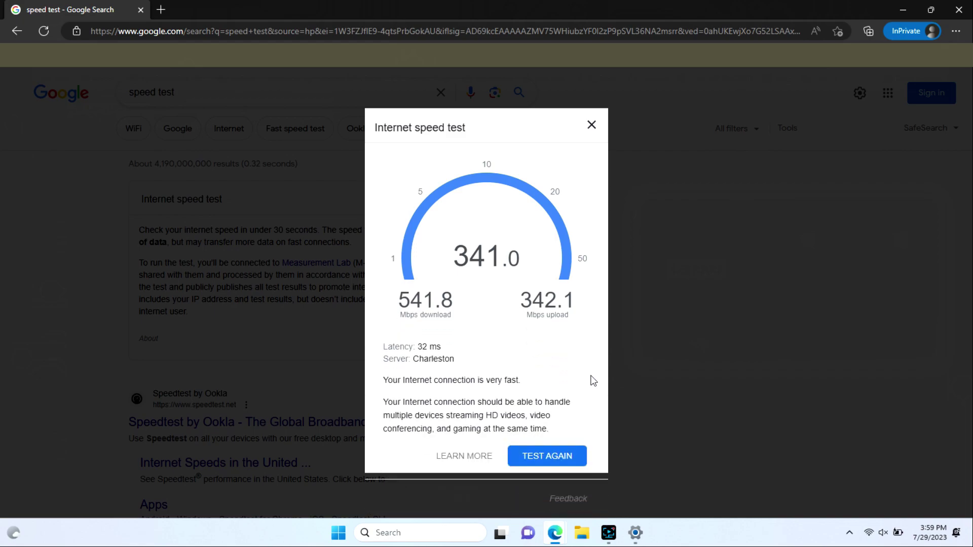
pyautogui.click(549, 319)
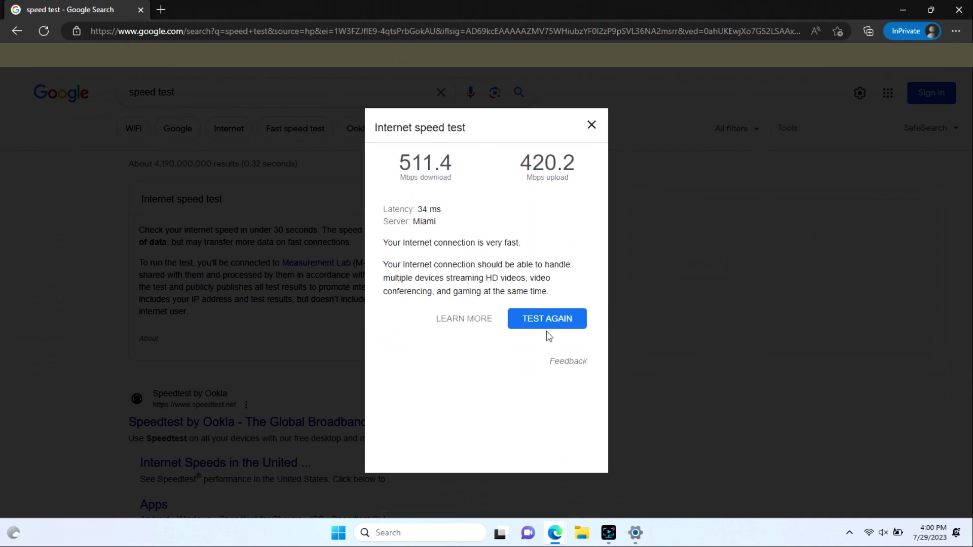
pyautogui.click(540, 322)
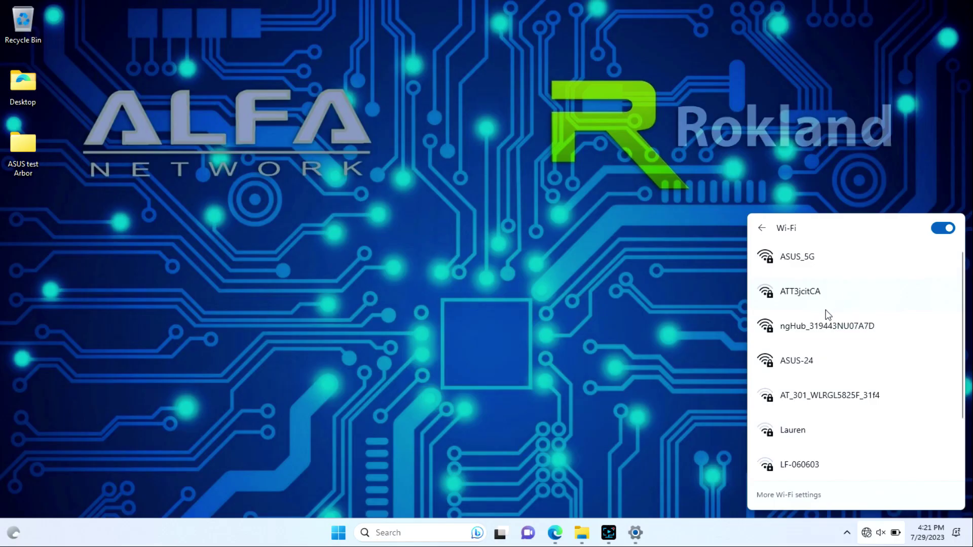
# - Connect the Qualcomm adapter to ASUS_5G and check its Wi-Fi 5, 5 GHz, channel 40, 866/866 Mbps link
pyautogui.click(814, 261)
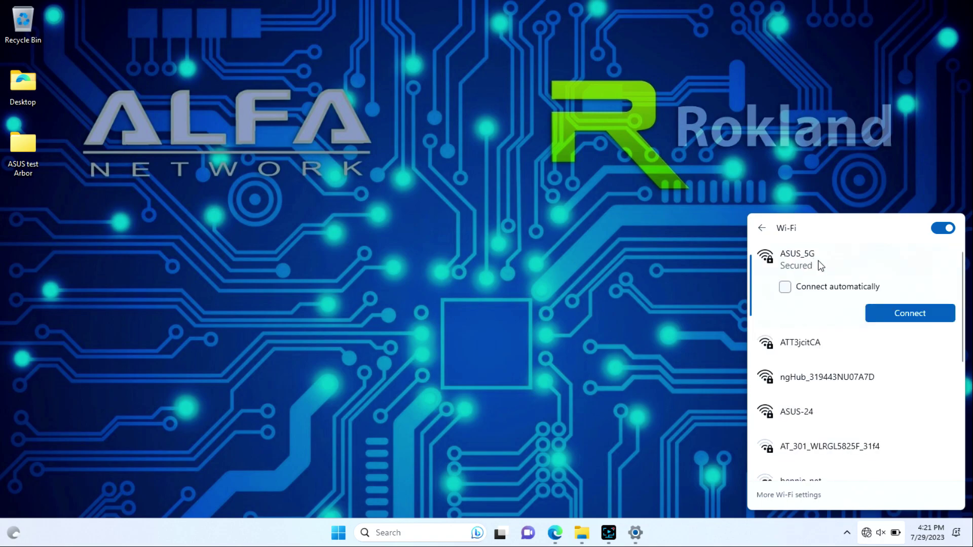
pyautogui.click(887, 318)
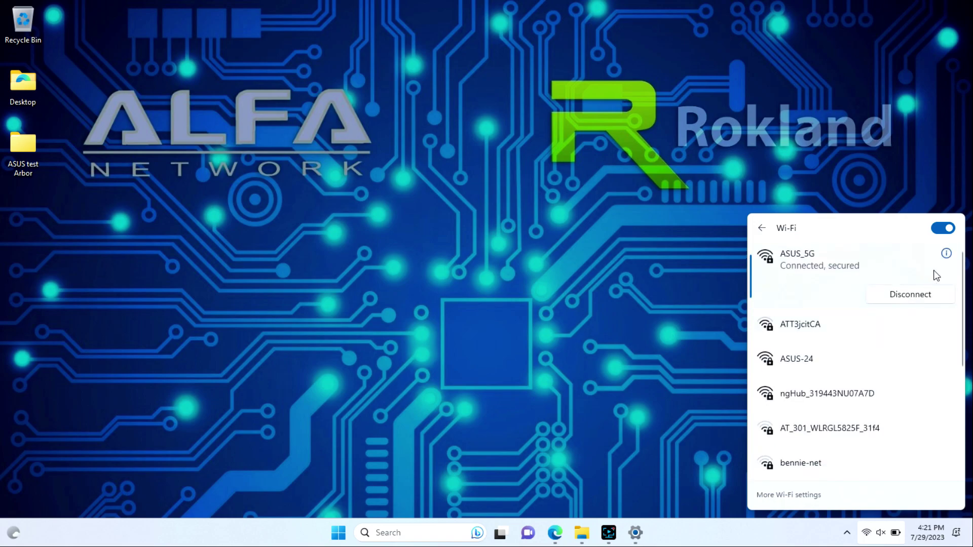
pyautogui.click(946, 253)
pyautogui.scroll(3, 627, 359)
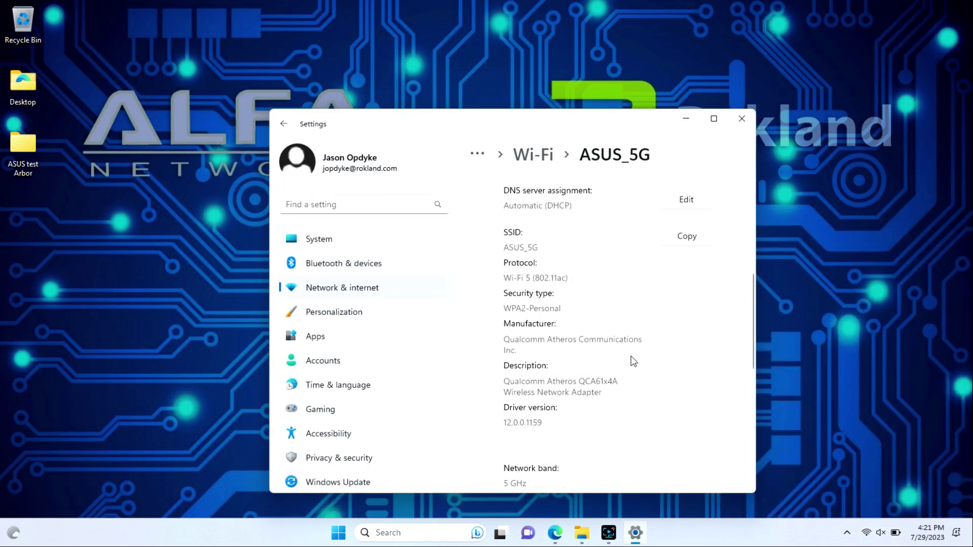
pyautogui.scroll(-2, 625, 356)
pyautogui.scroll(1, 625, 356)
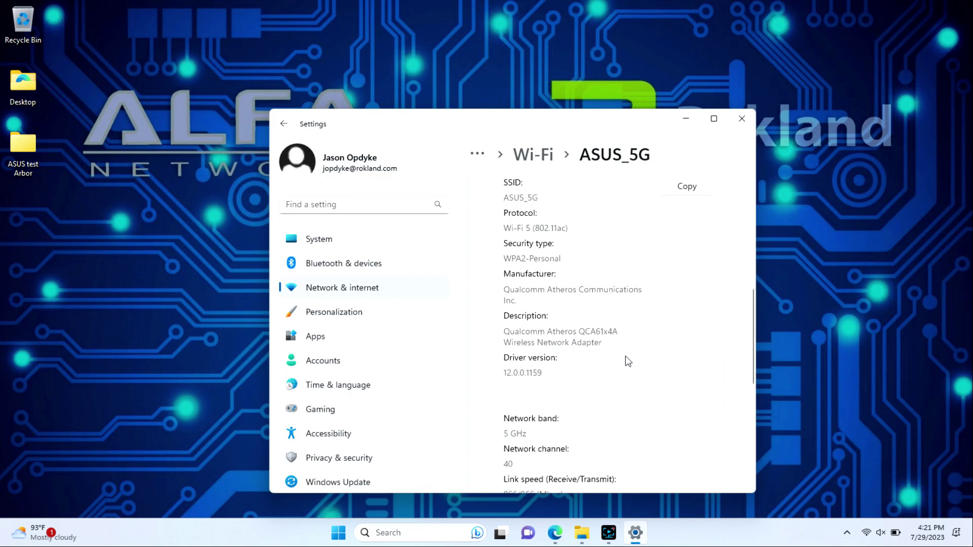
pyautogui.scroll(-2, 625, 331)
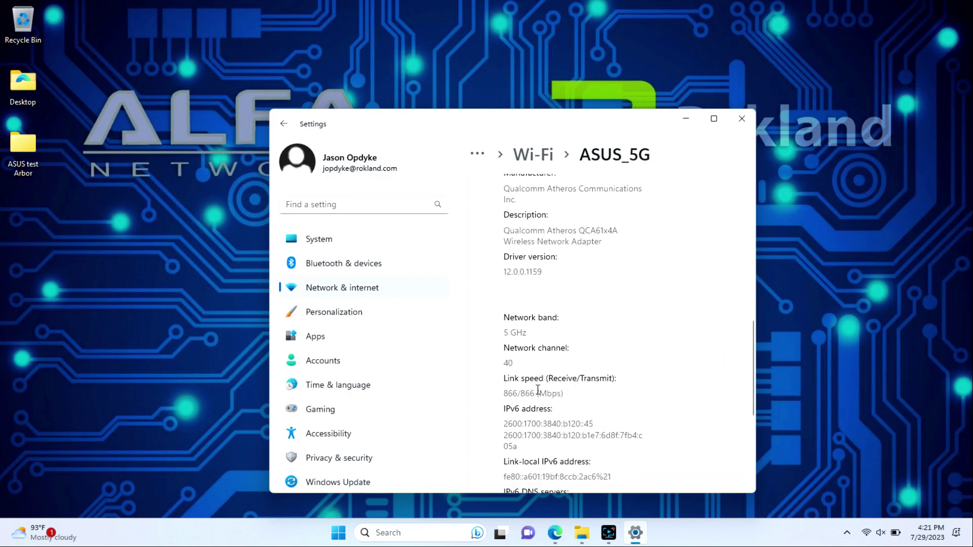
pyautogui.click(555, 532)
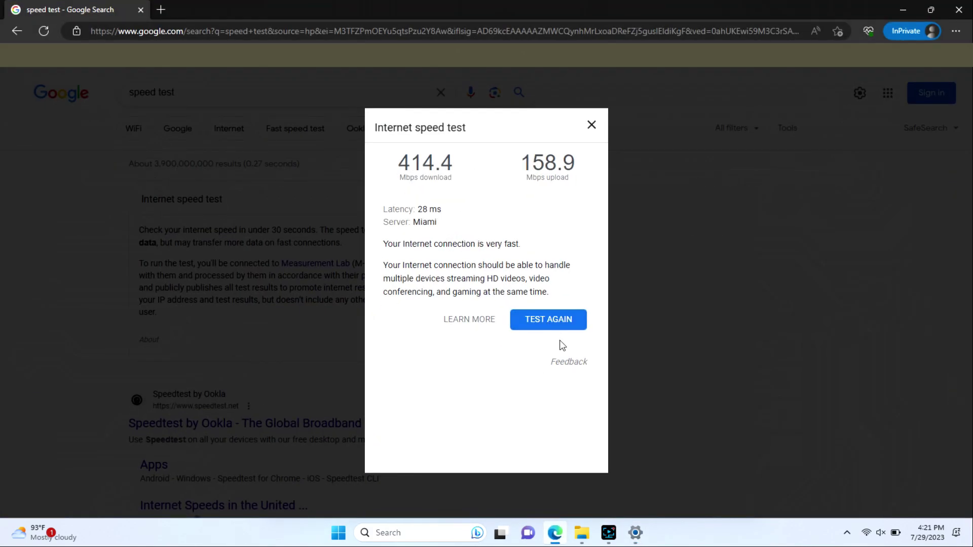
# - Clear the old result and run two Qualcomm 5 GHz speed tests (249.6/137.8, then 237.2/134.3 Mbps)
pyautogui.click(590, 125)
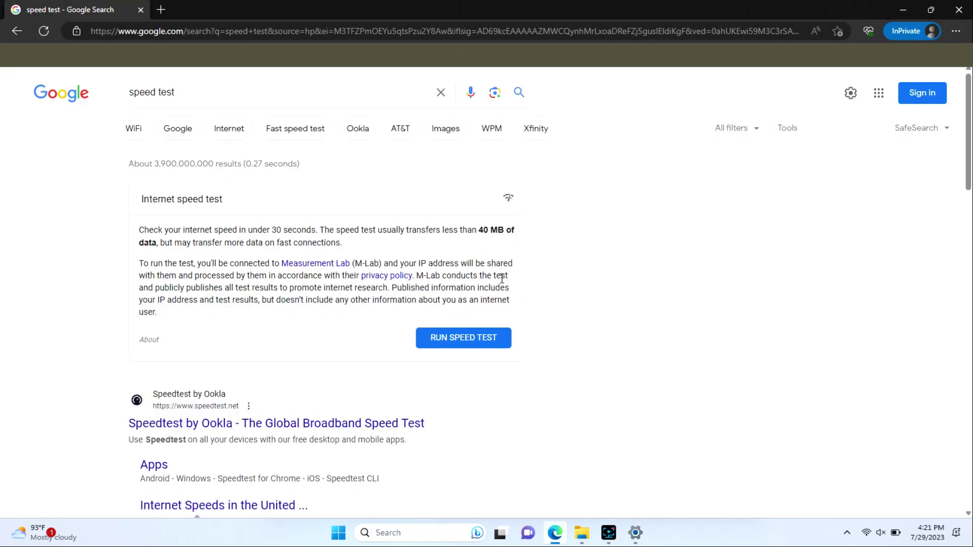
pyautogui.click(470, 337)
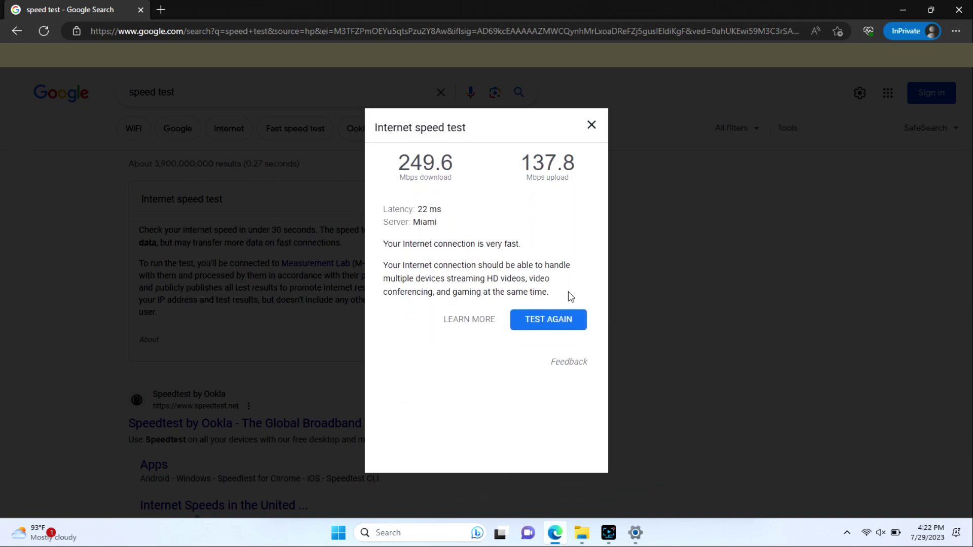
pyautogui.click(543, 323)
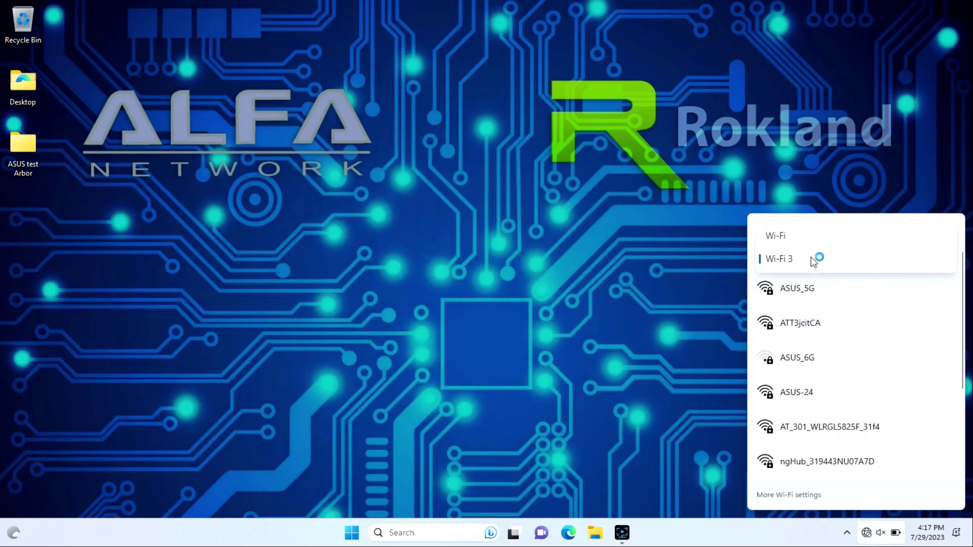
pyautogui.click(811, 256)
# - Join ASUS_5G from the Wi-Fi 3 adapter's list and return to the speed test page
pyautogui.click(813, 297)
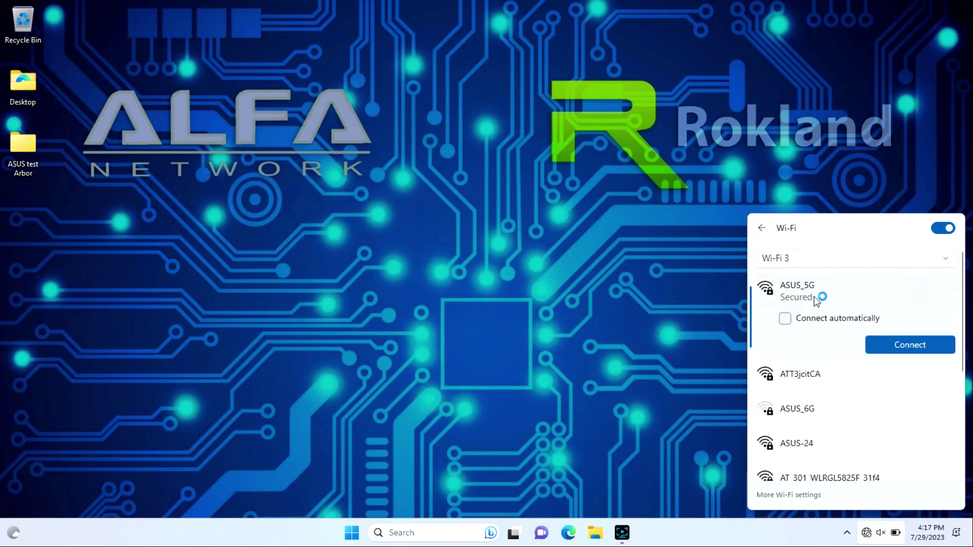
pyautogui.click(887, 342)
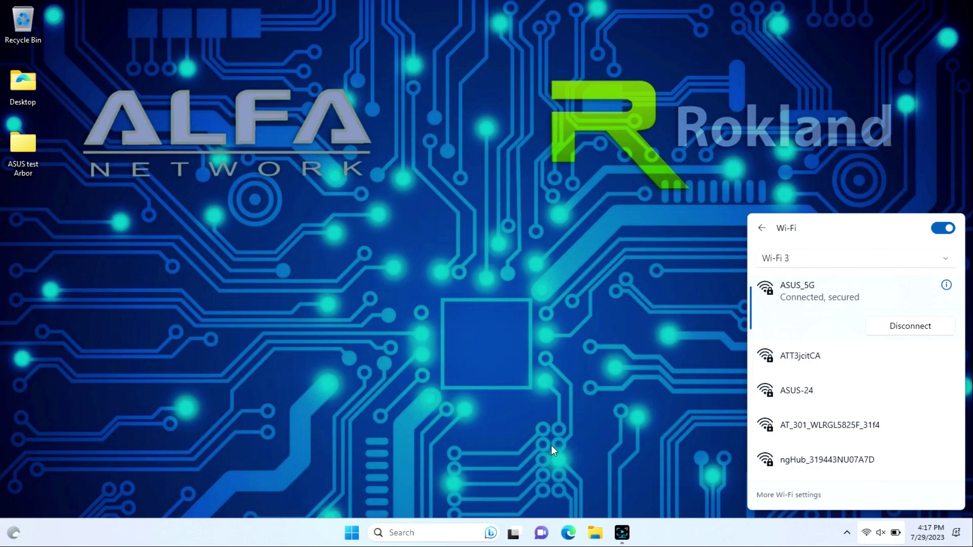
pyautogui.click(568, 533)
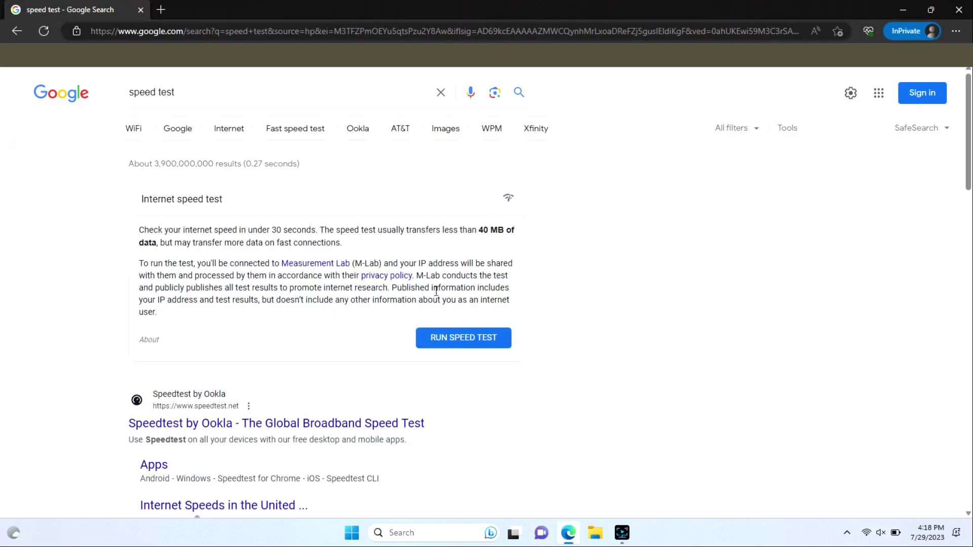
# - Speed-test the Wi-Fi 3 link to ASUS_5G (500.0 Mbps down, 159.6 up) and start a retest
pyautogui.click(461, 344)
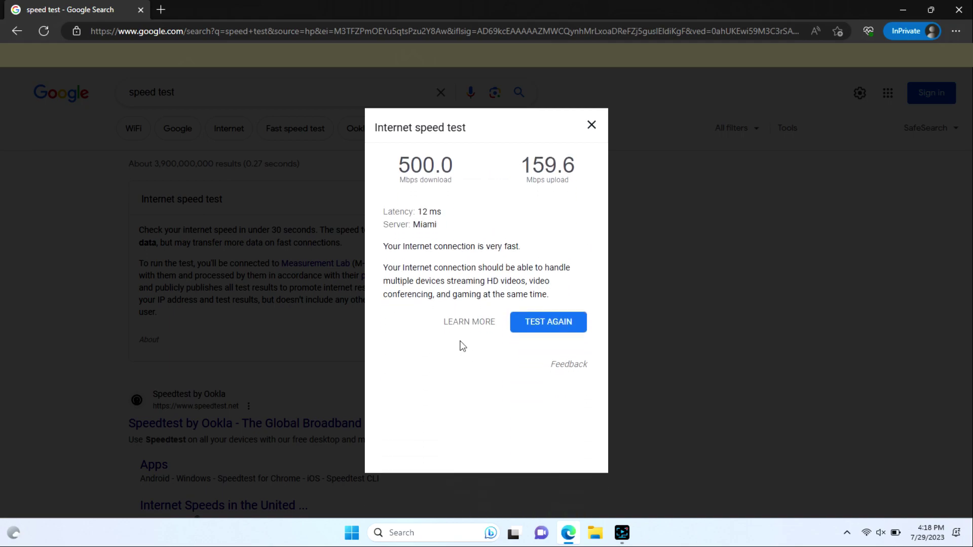
pyautogui.click(543, 323)
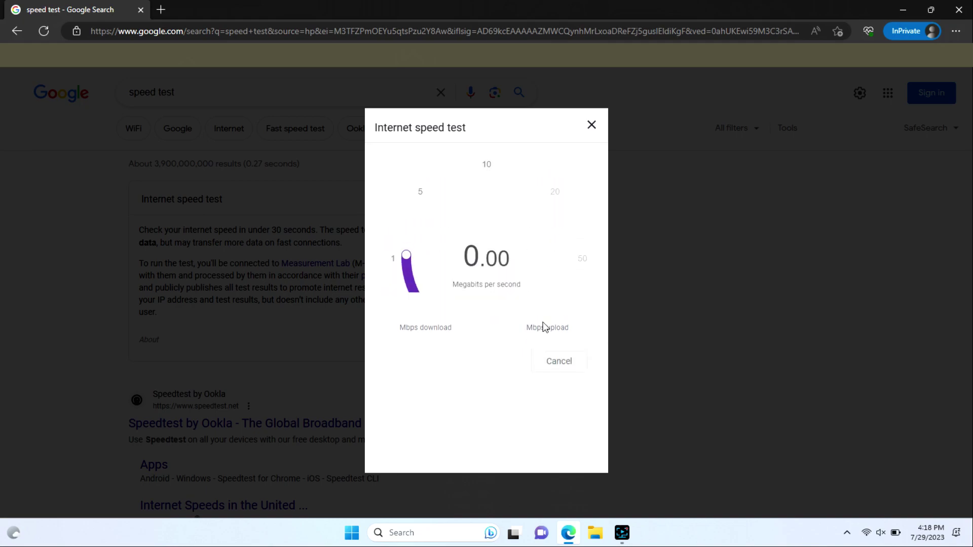